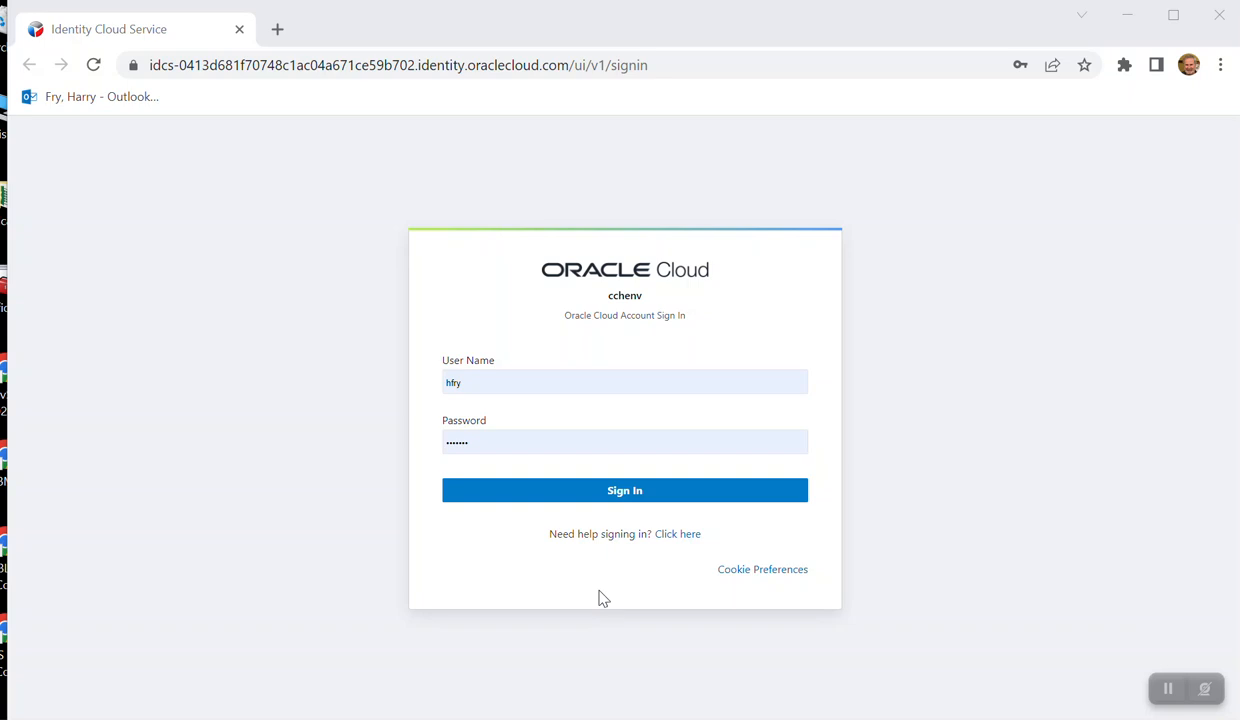
- Sign in to the Oracle Cloud account with the prefilled credentials and open the Work Activity query
{"action": "left_click", "coordinate": [630, 493]}
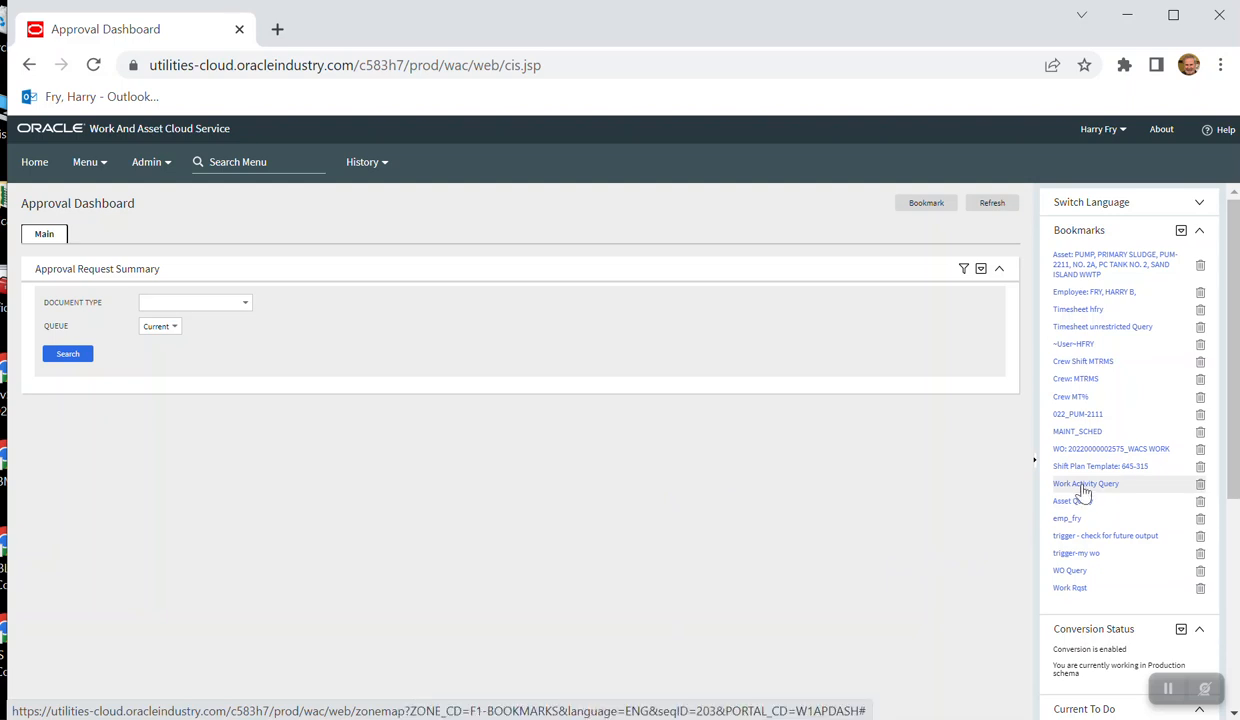
{"action": "left_click", "coordinate": [230, 165]}
{"action": "type", "text": "ACTI"}
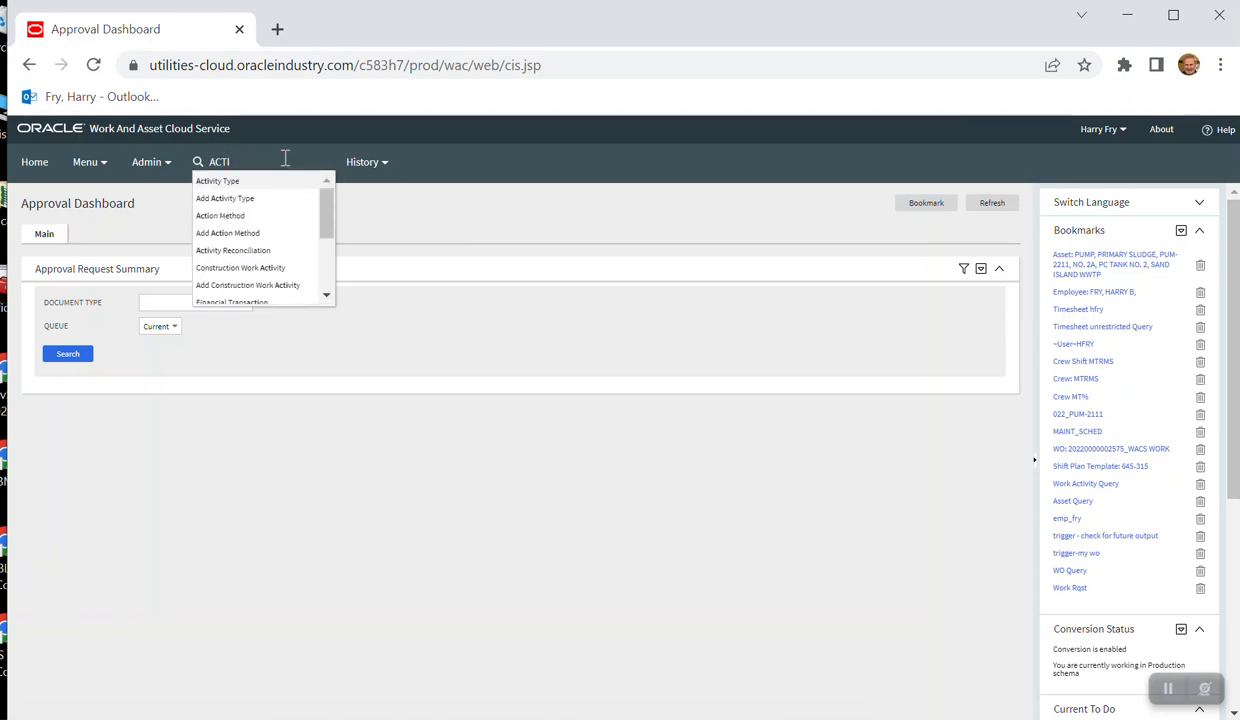
{"action": "left_click_drag", "start_coordinate": [321, 232], "coordinate": [330, 287]}
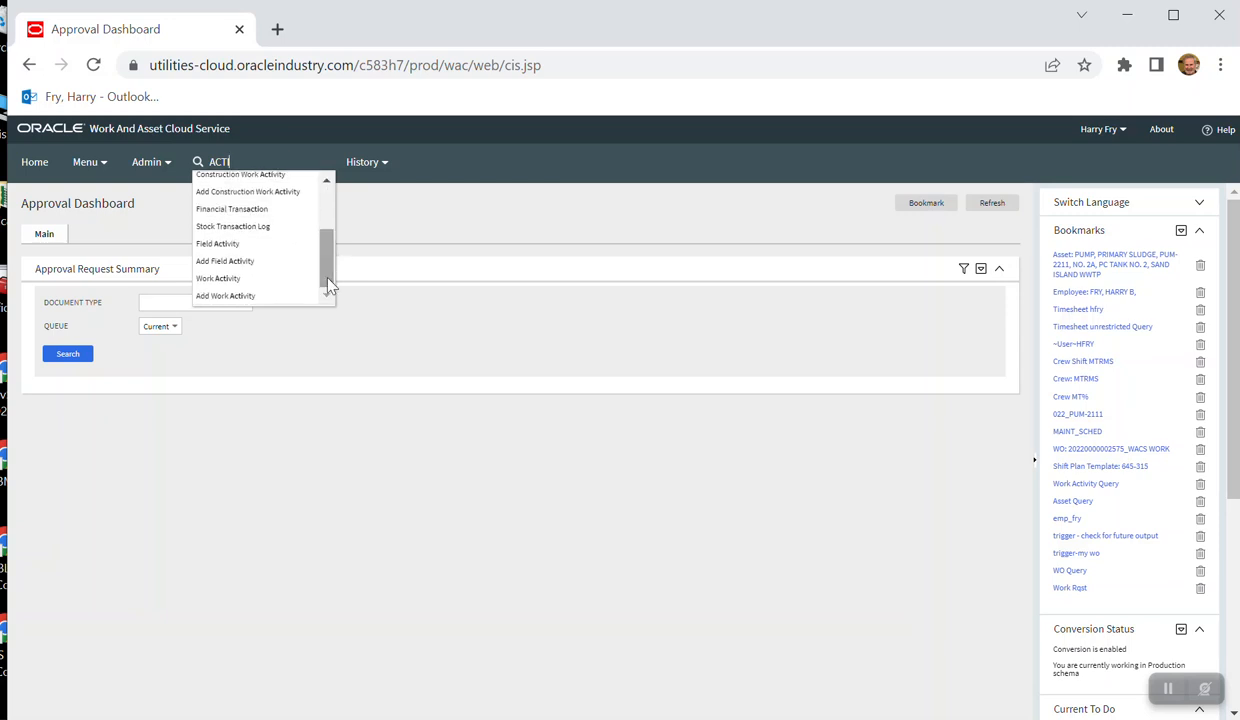
{"action": "left_click", "coordinate": [212, 279]}
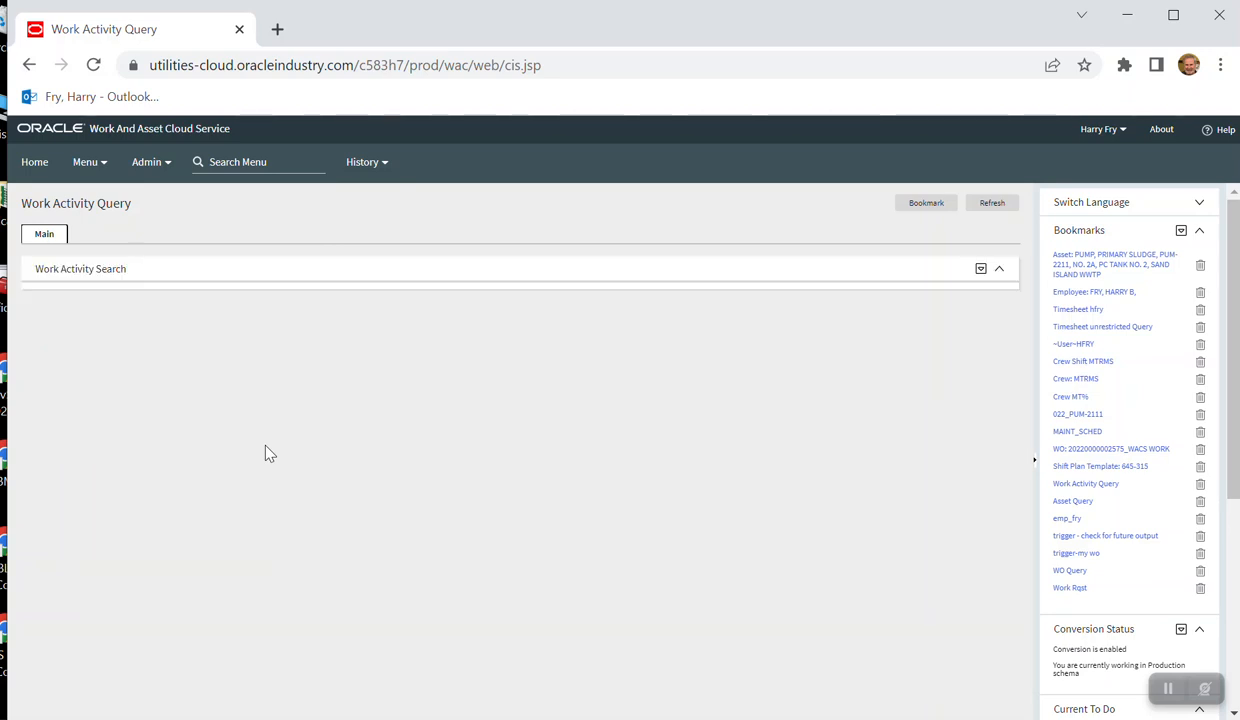
- Search the work activities by work order number, using a % wildcard between the year prefix and the final digits
{"action": "left_click", "coordinate": [165, 374]}
{"action": "type", "text": "2022"}
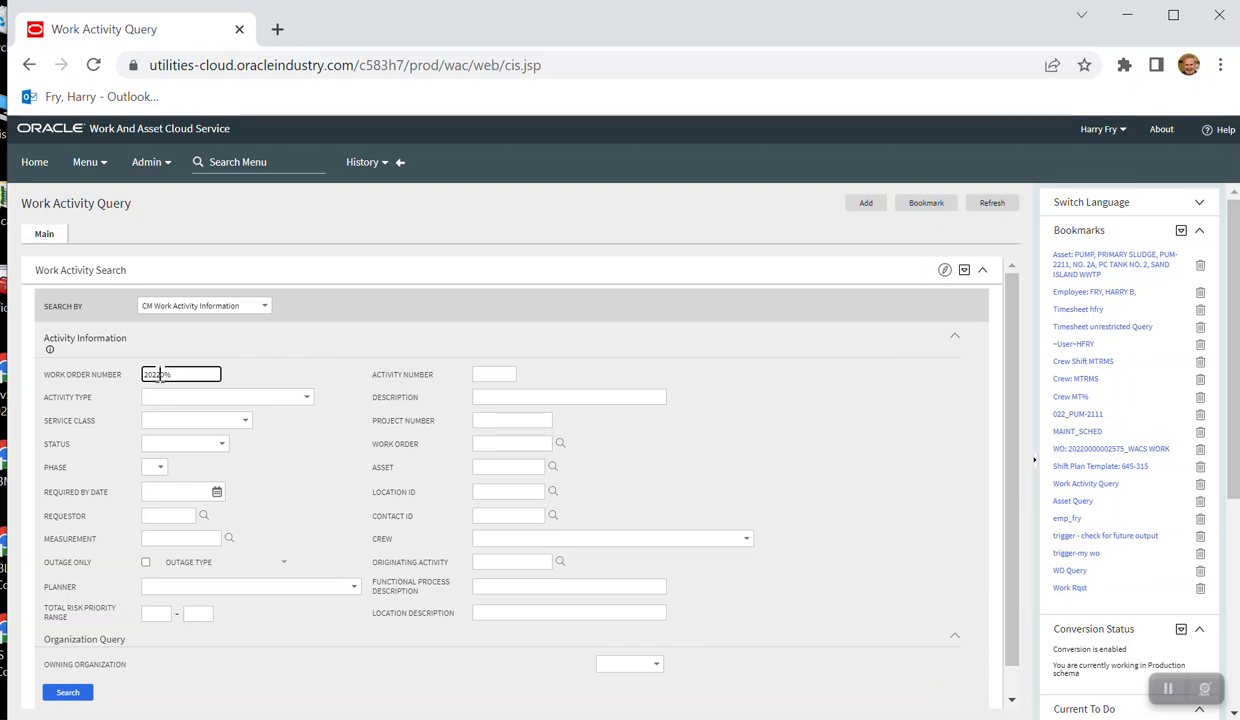
{"action": "type", "text": "%4042"}
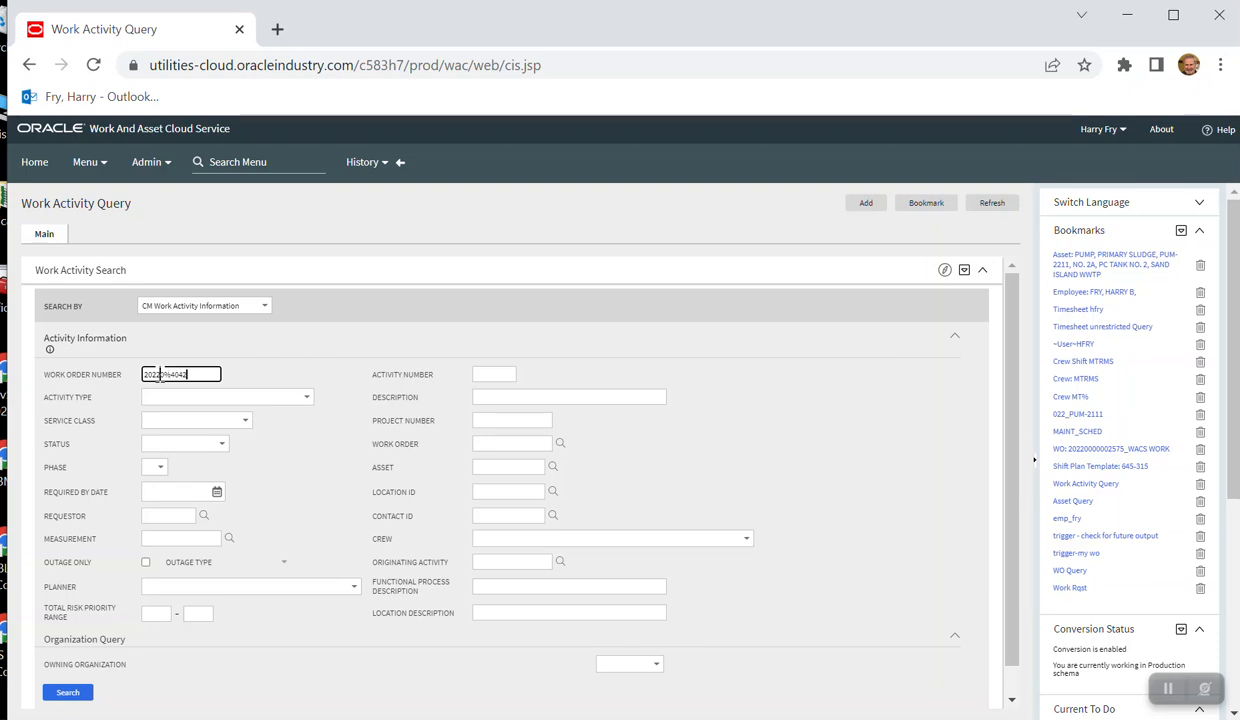
{"action": "left_click", "coordinate": [63, 692]}
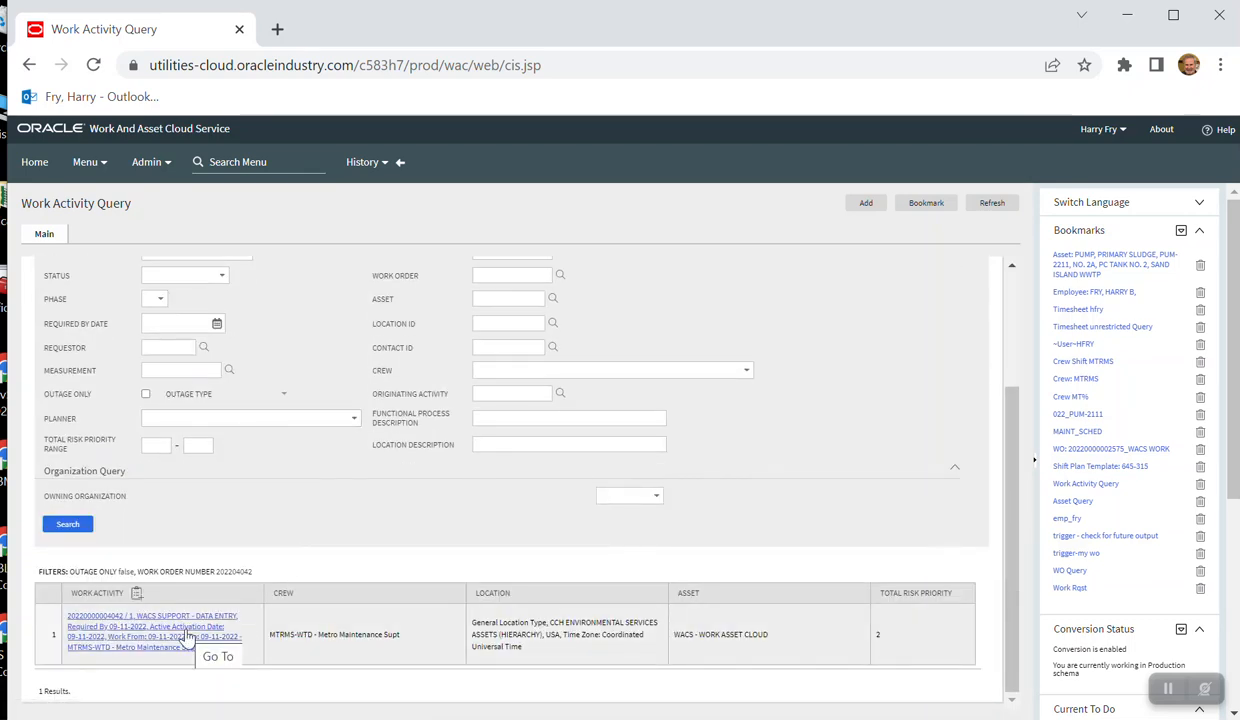
{"action": "scroll", "coordinate": [268, 567], "scroll_direction": "up", "scroll_amount": 5}
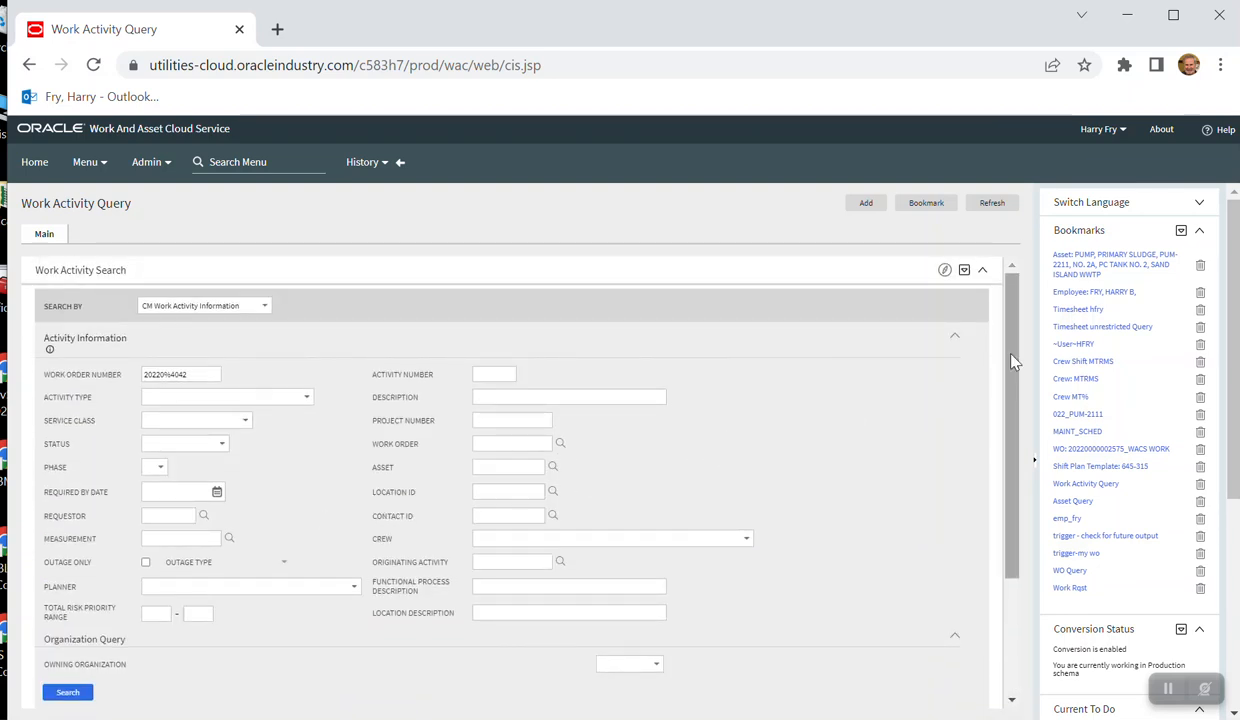
- From the bookmarked employee record, open the 09-07-2022 crew shift and its WACS SUPPORT - DATA ENTRY work activity
{"action": "left_click", "coordinate": [1083, 295]}
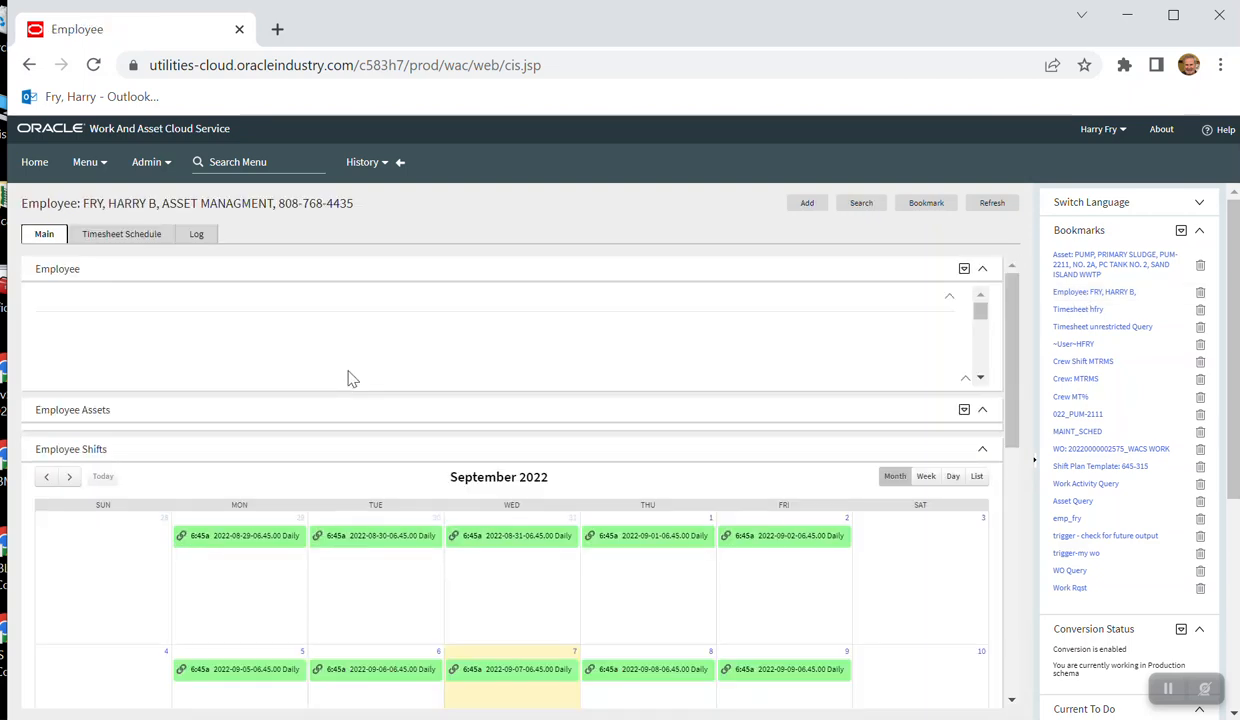
{"action": "scroll", "coordinate": [347, 372], "scroll_direction": "down", "scroll_amount": 4}
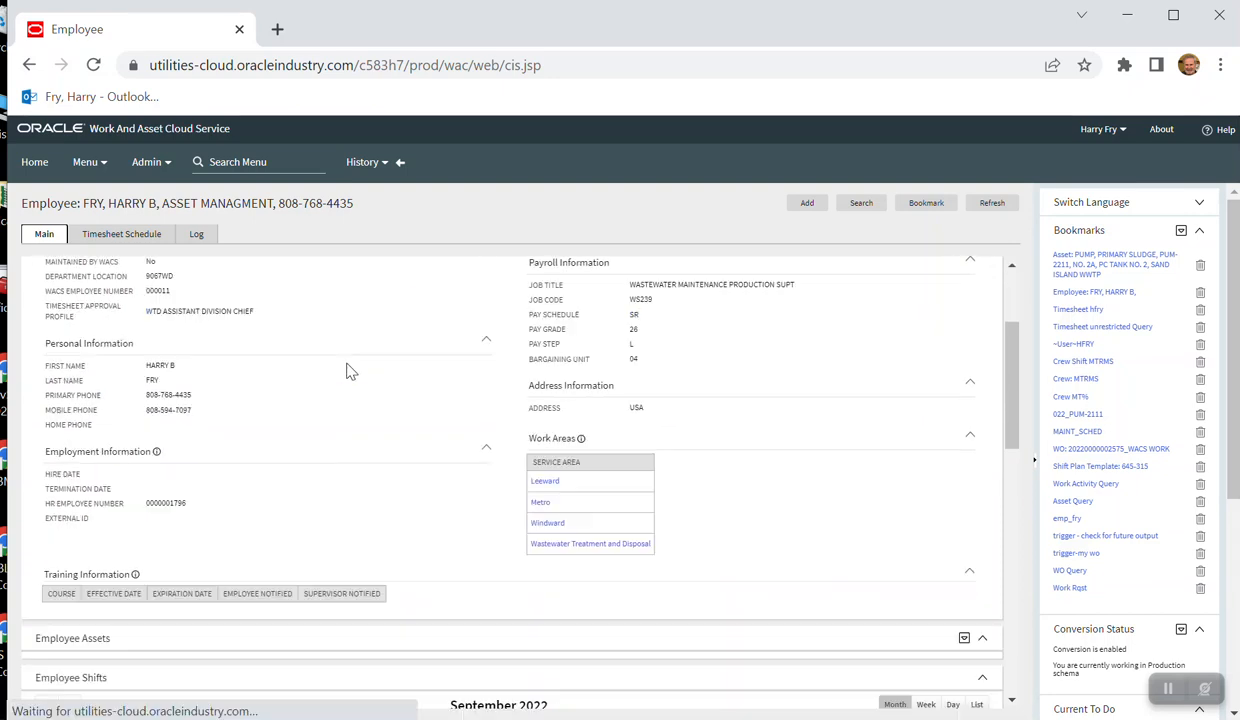
{"action": "scroll", "coordinate": [347, 372], "scroll_direction": "down", "scroll_amount": 2}
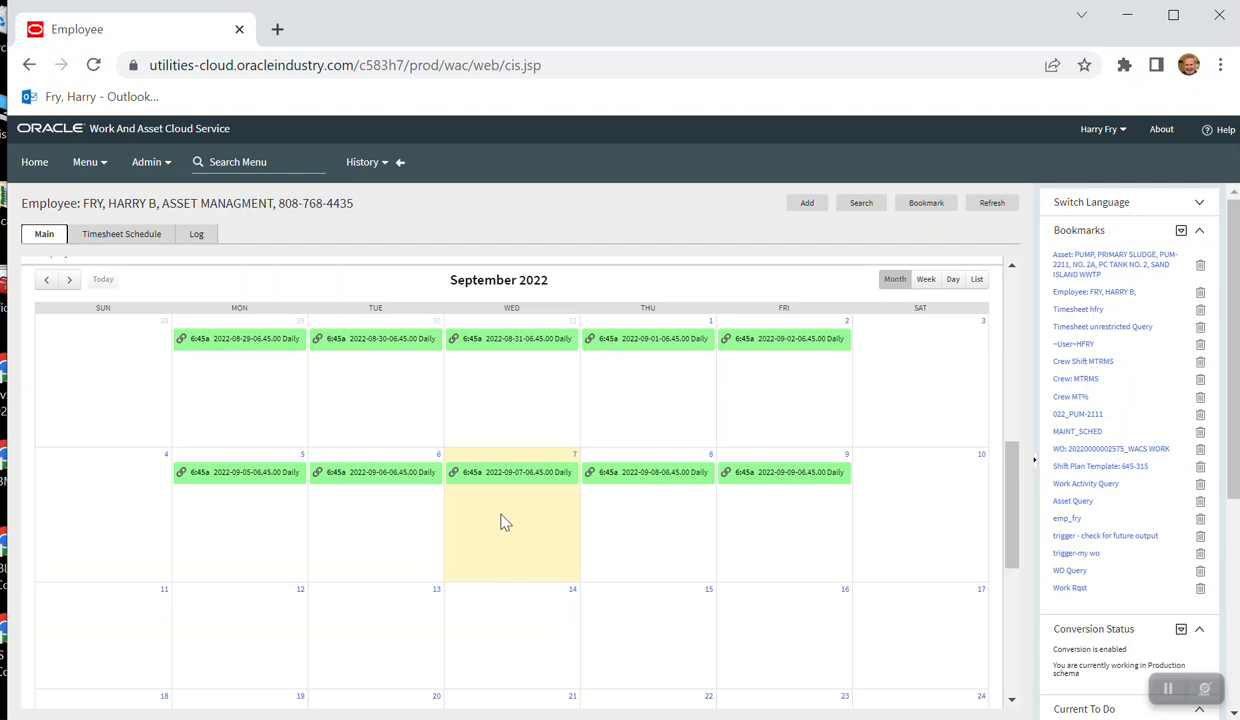
{"action": "left_click", "coordinate": [510, 473]}
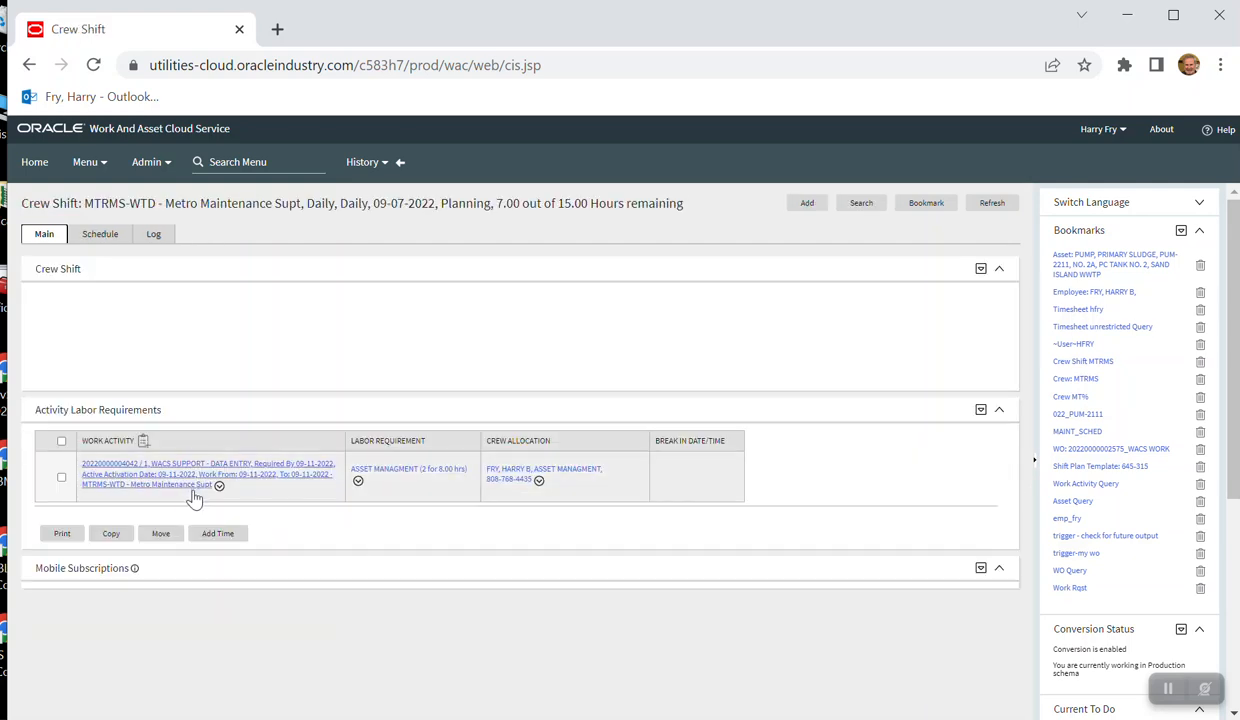
{"action": "scroll", "coordinate": [330, 495], "scroll_direction": "down", "scroll_amount": 3}
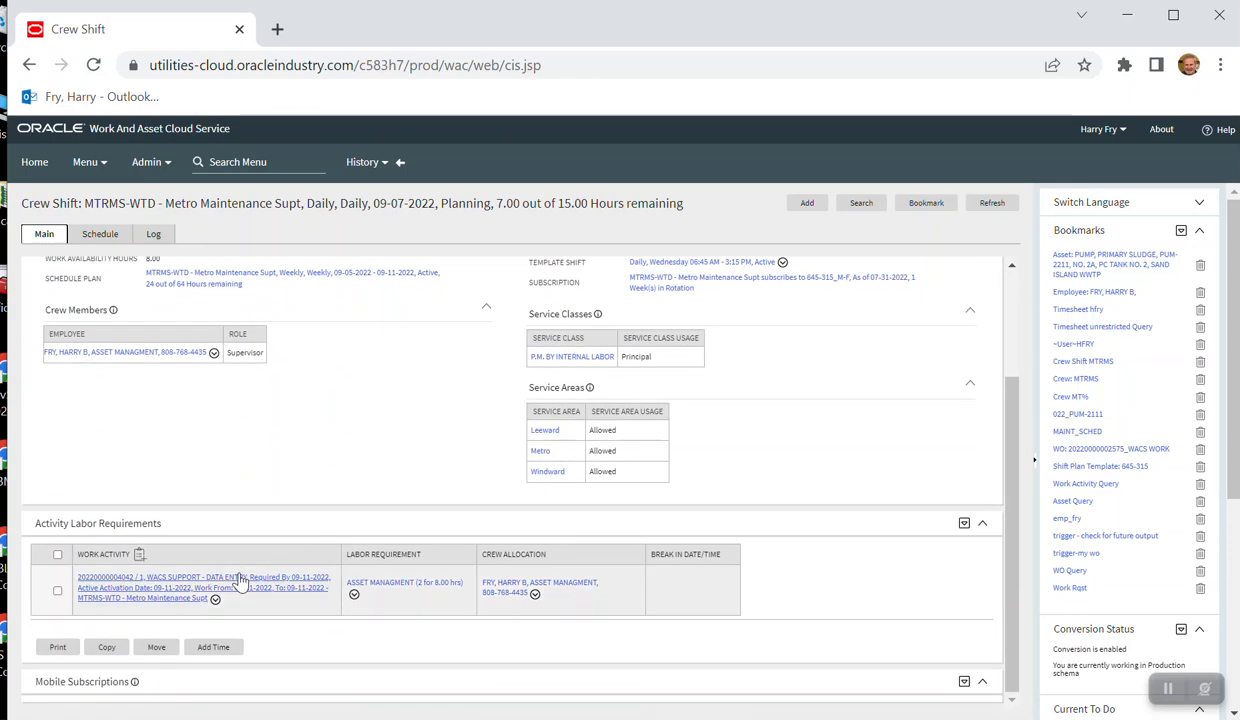
{"action": "left_click", "coordinate": [182, 588]}
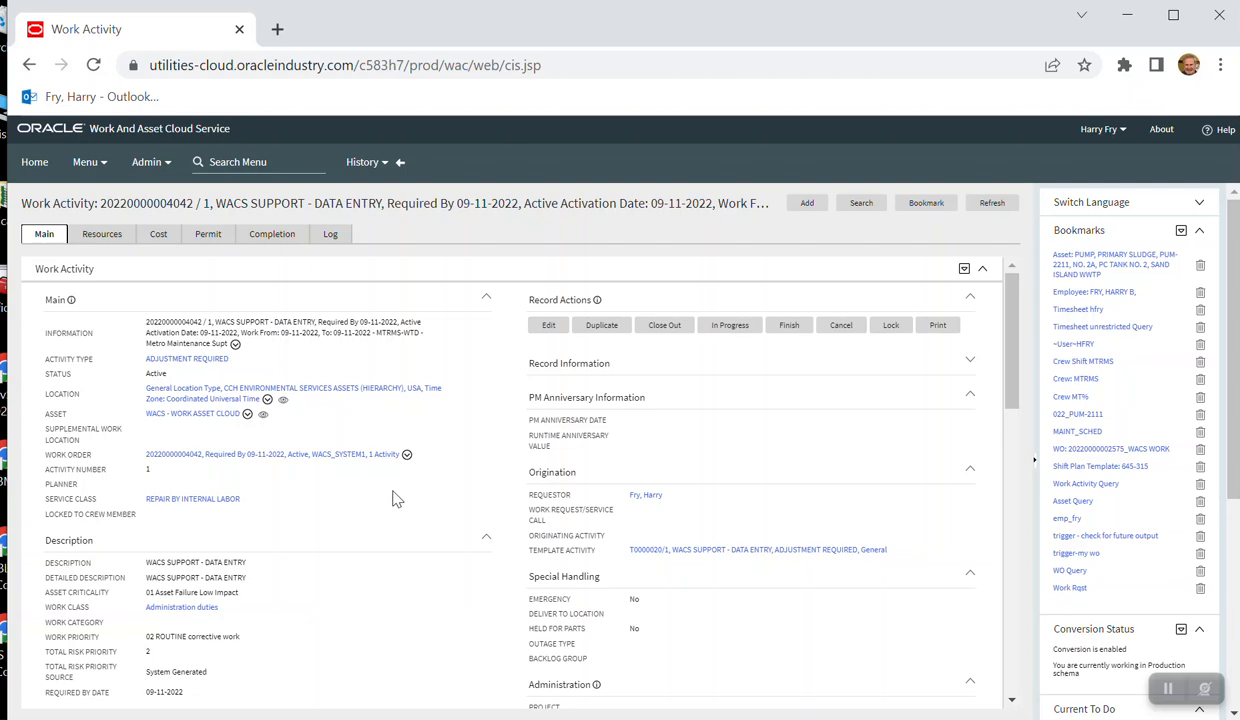
- Check the activity's resources and start a PM Service History entry for the WACS - WORK ASSET CLOUD asset in its completion records
{"action": "left_click", "coordinate": [101, 235]}
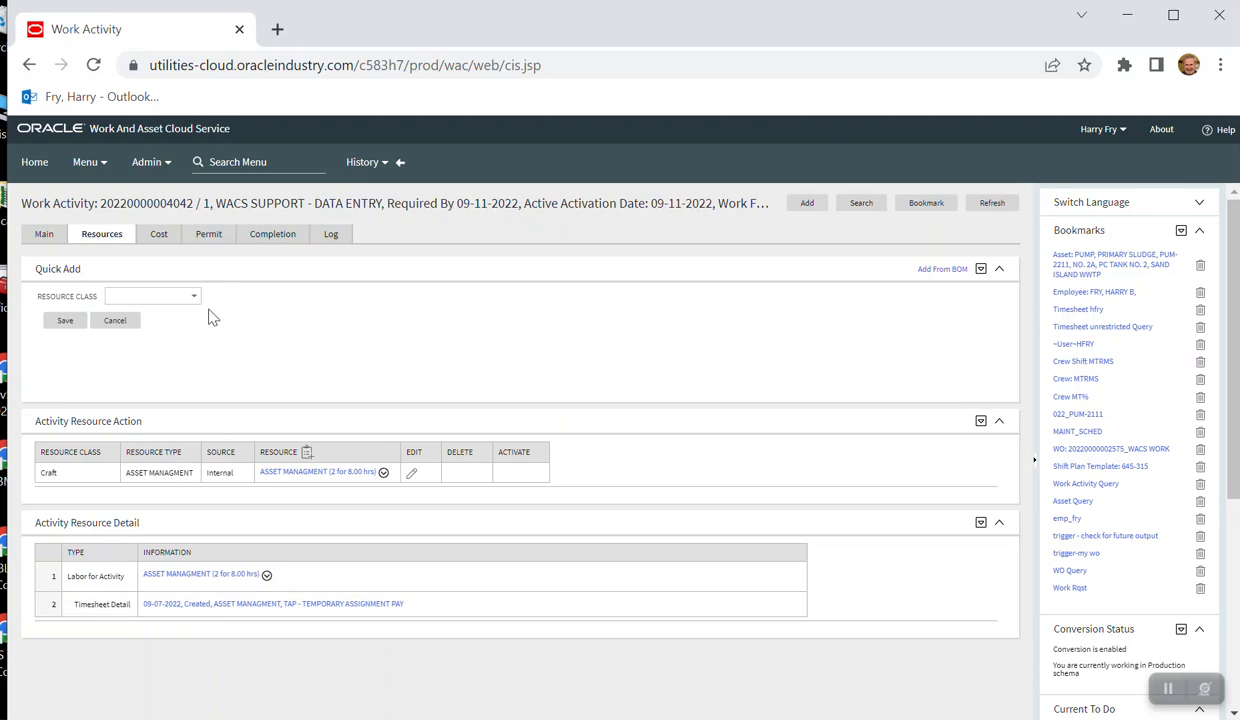
{"action": "left_click", "coordinate": [271, 234]}
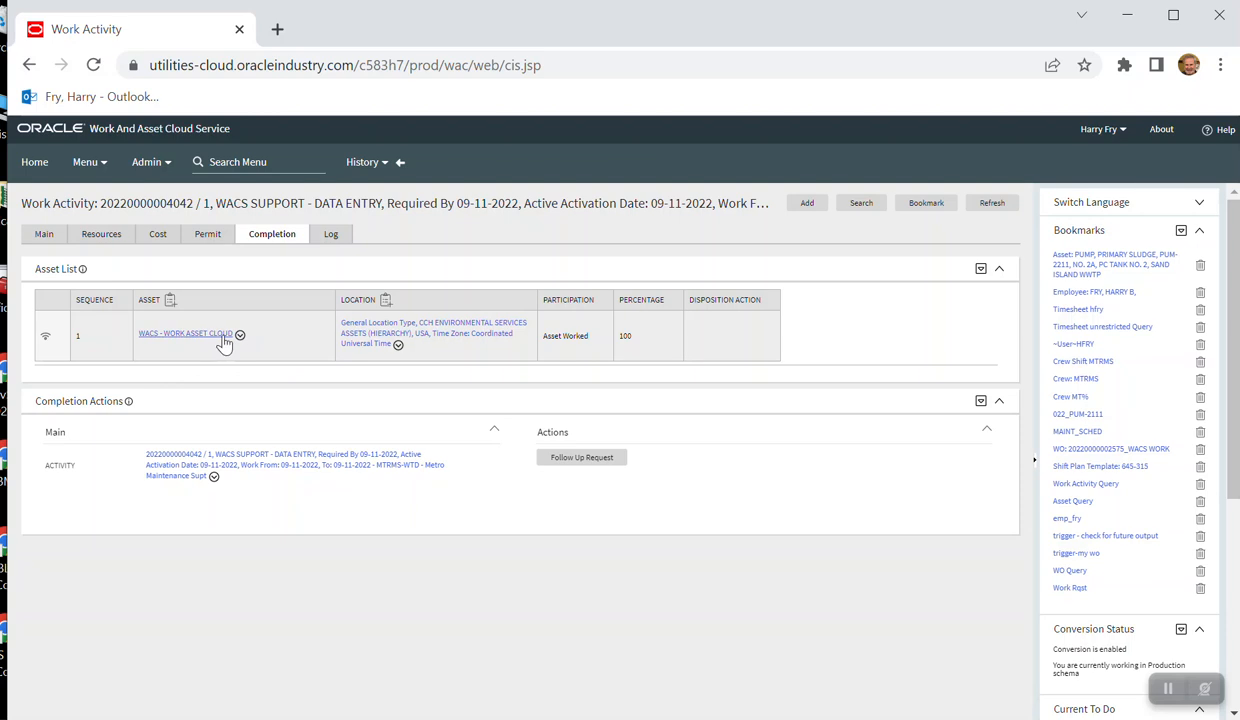
{"action": "left_click", "coordinate": [45, 341]}
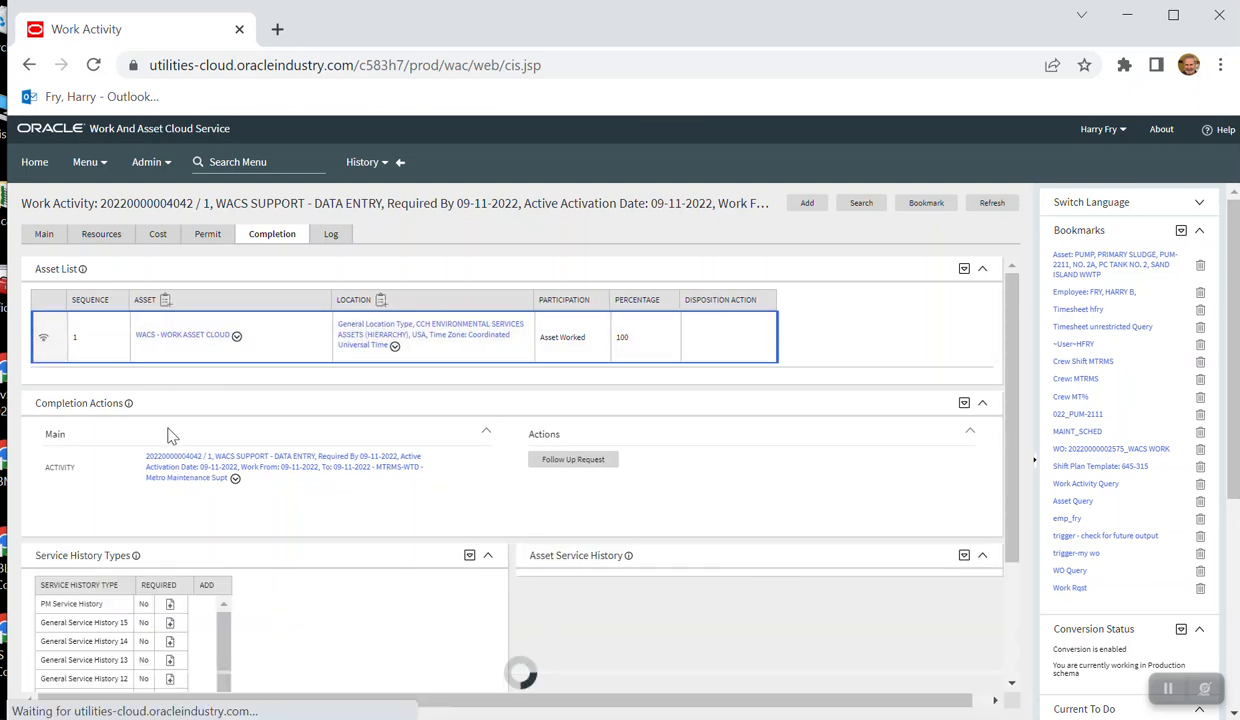
{"action": "scroll", "coordinate": [346, 587], "scroll_direction": "down", "scroll_amount": 2}
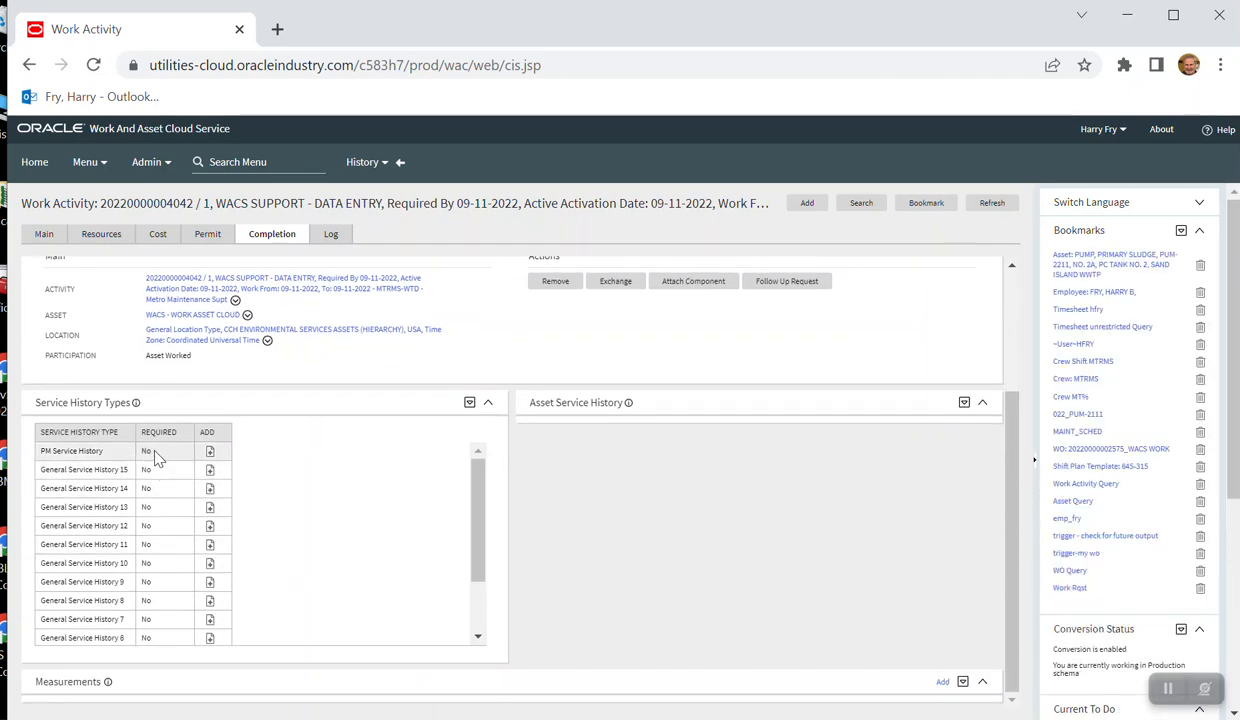
{"action": "left_click", "coordinate": [211, 456]}
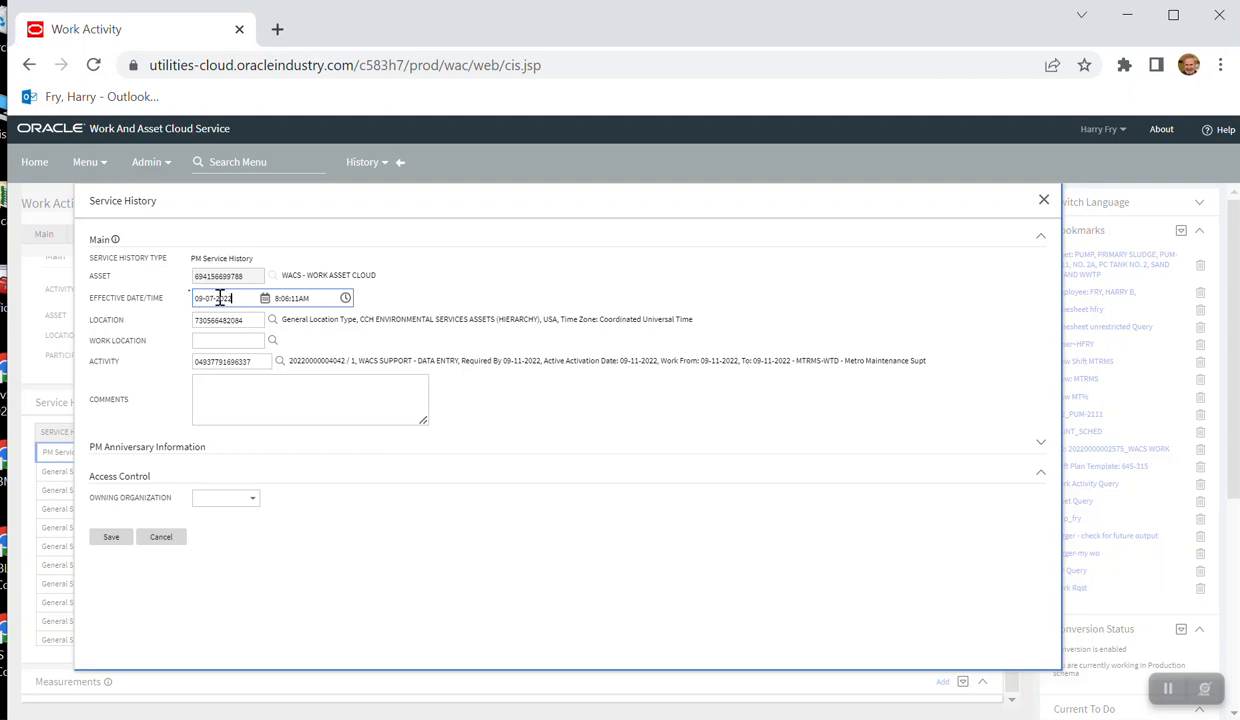
- Set the service history's effective date to 09-07-2022, enter the comment "COMPLETED WORK ORDER ACTIVITY", and save it
{"action": "left_click", "coordinate": [265, 298]}
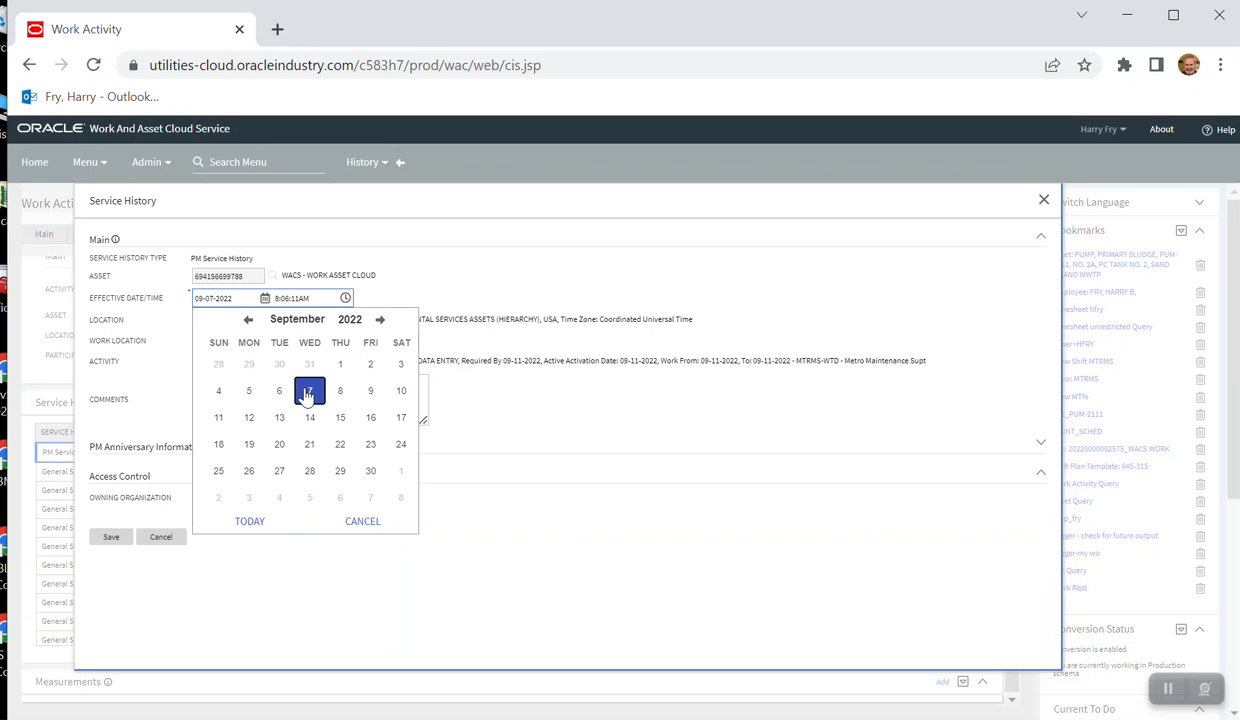
{"action": "left_click", "coordinate": [308, 393]}
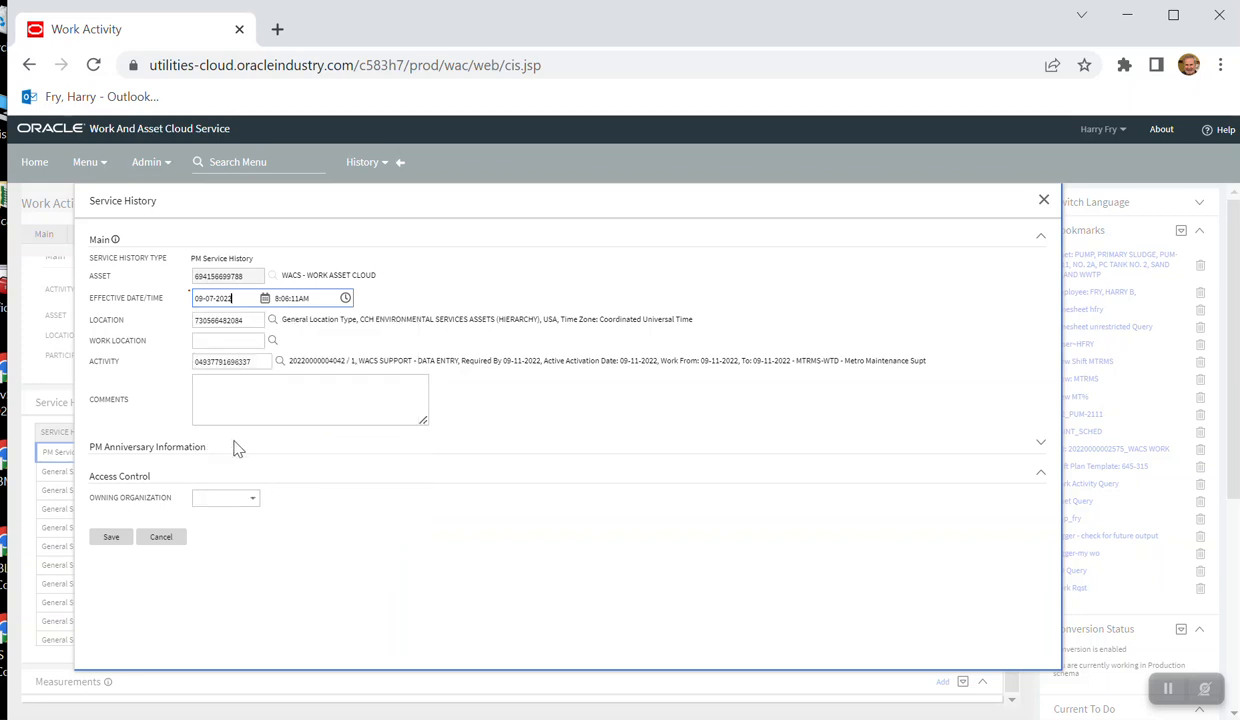
{"action": "left_click", "coordinate": [214, 386]}
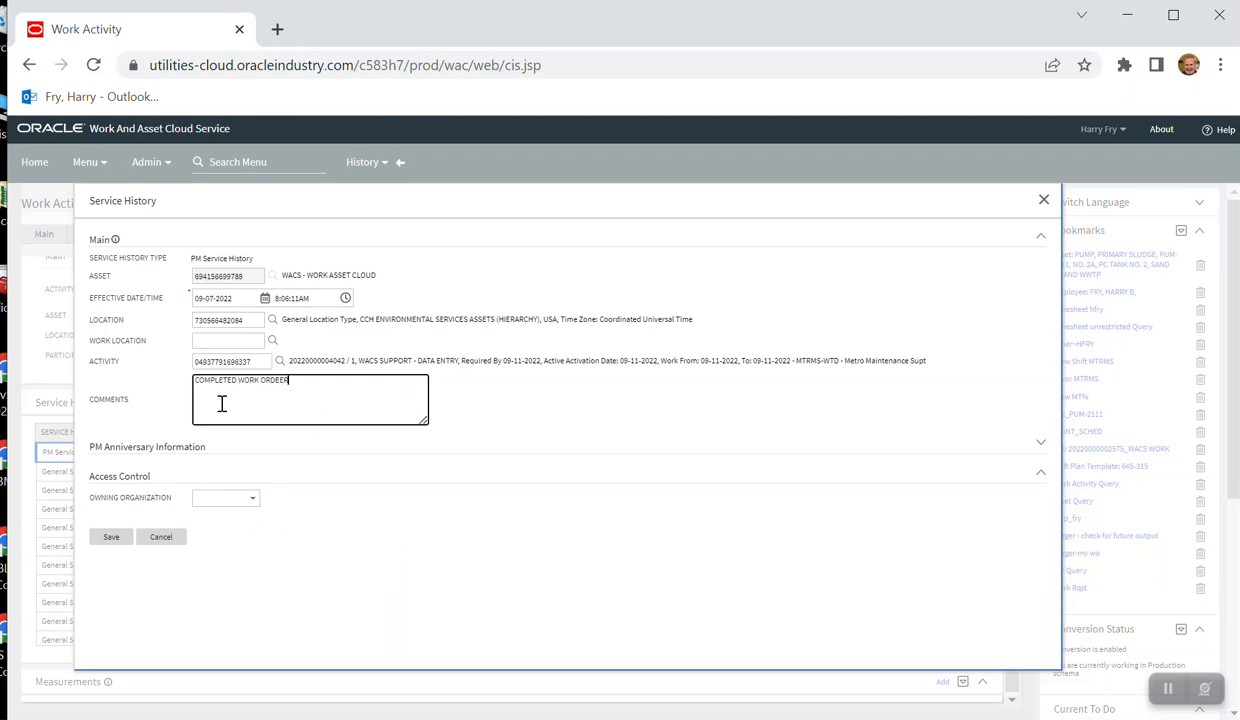
{"action": "type", "text": "IVITY"}
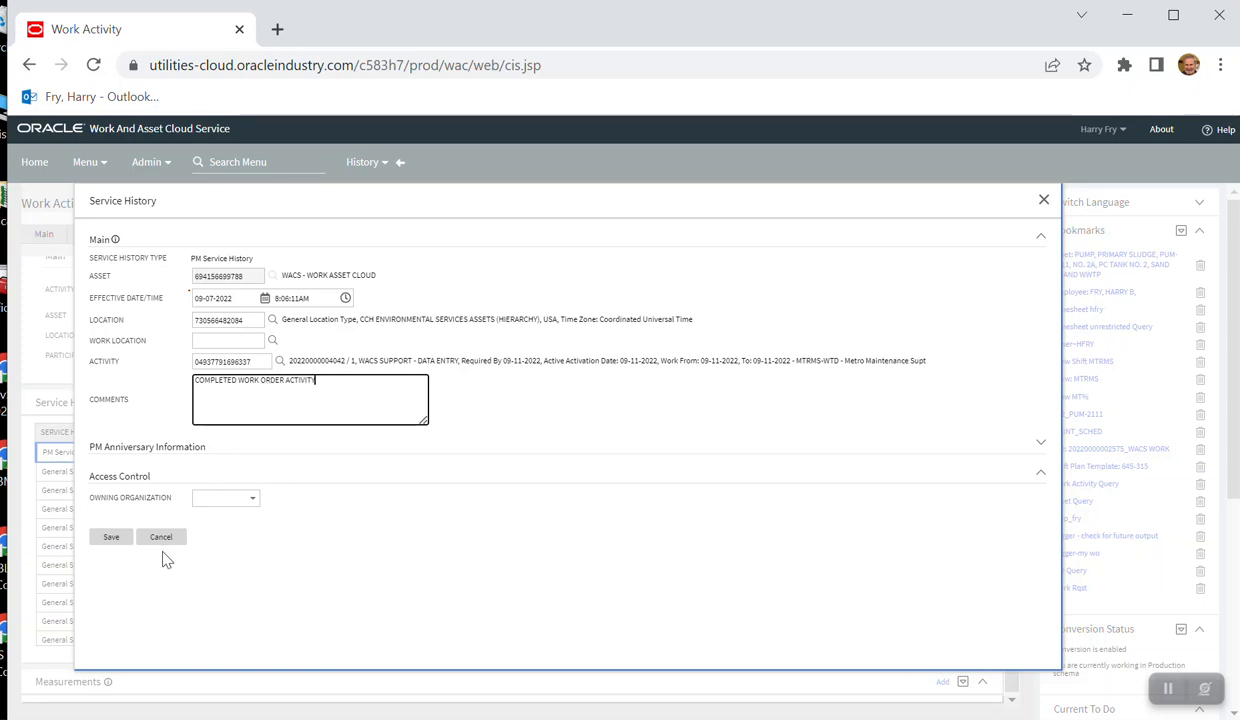
{"action": "left_click", "coordinate": [111, 540]}
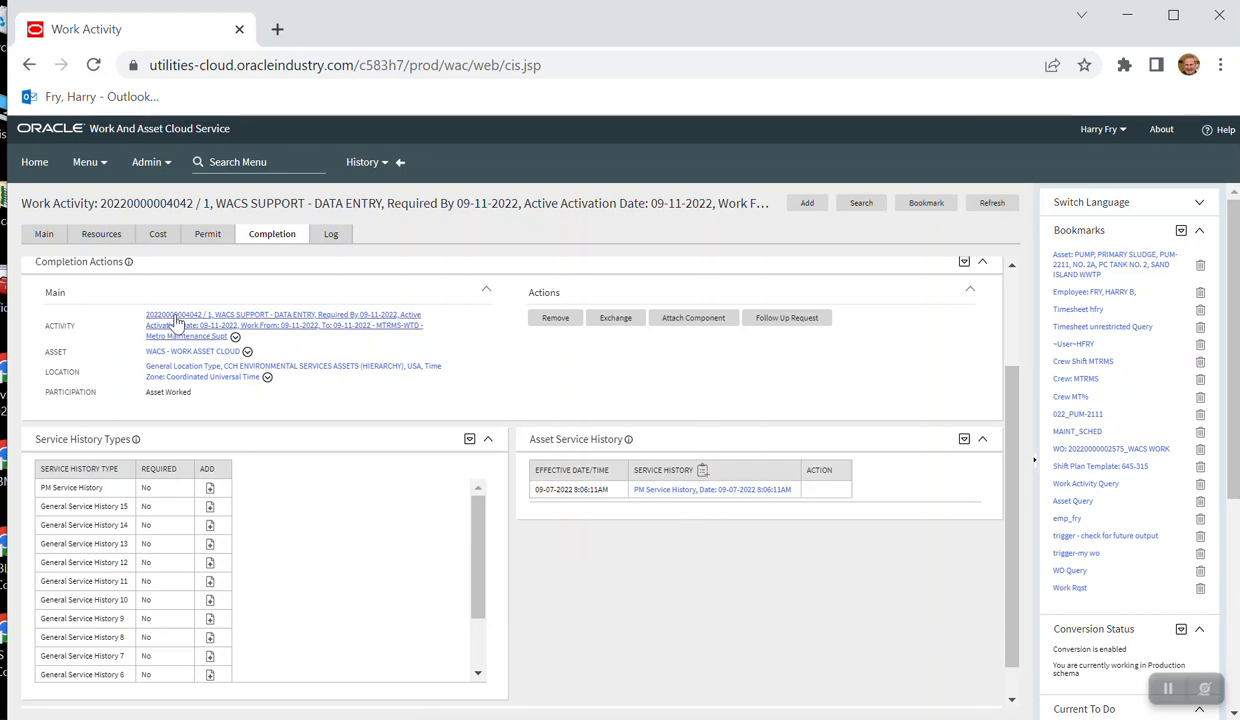
- Return to the work activity's main record and close out the activity
{"action": "left_click", "coordinate": [44, 236]}
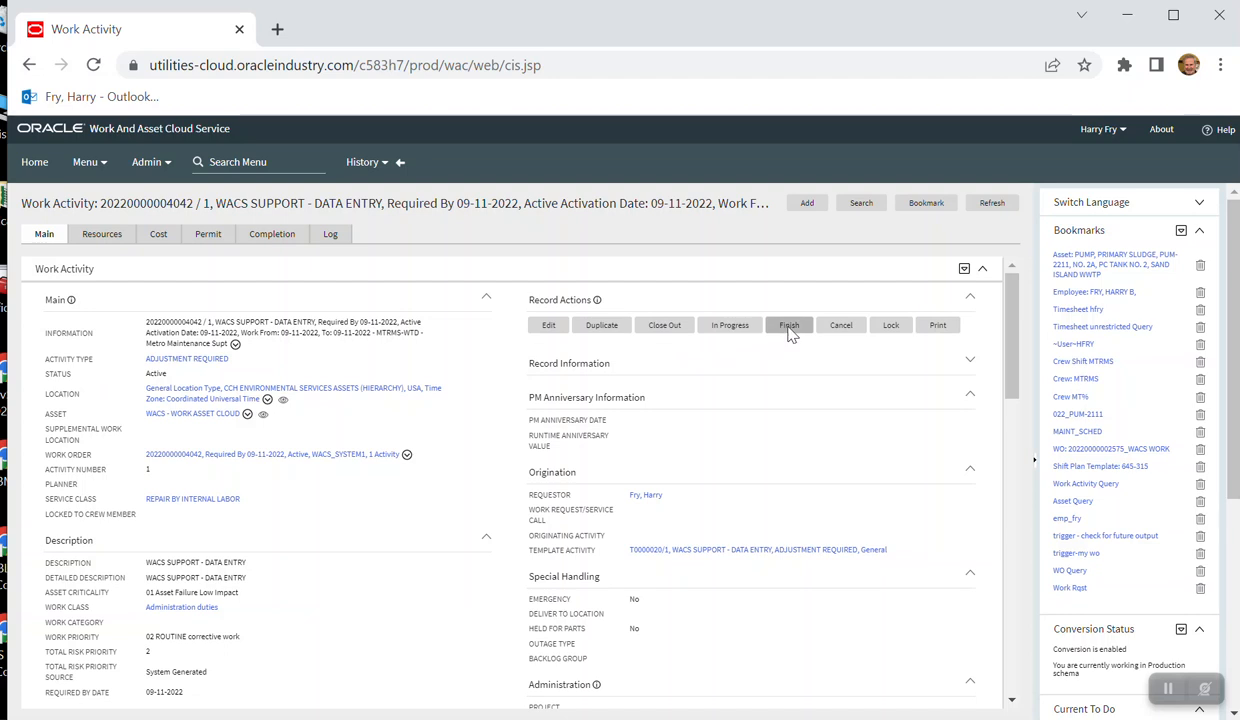
{"action": "left_click", "coordinate": [664, 330]}
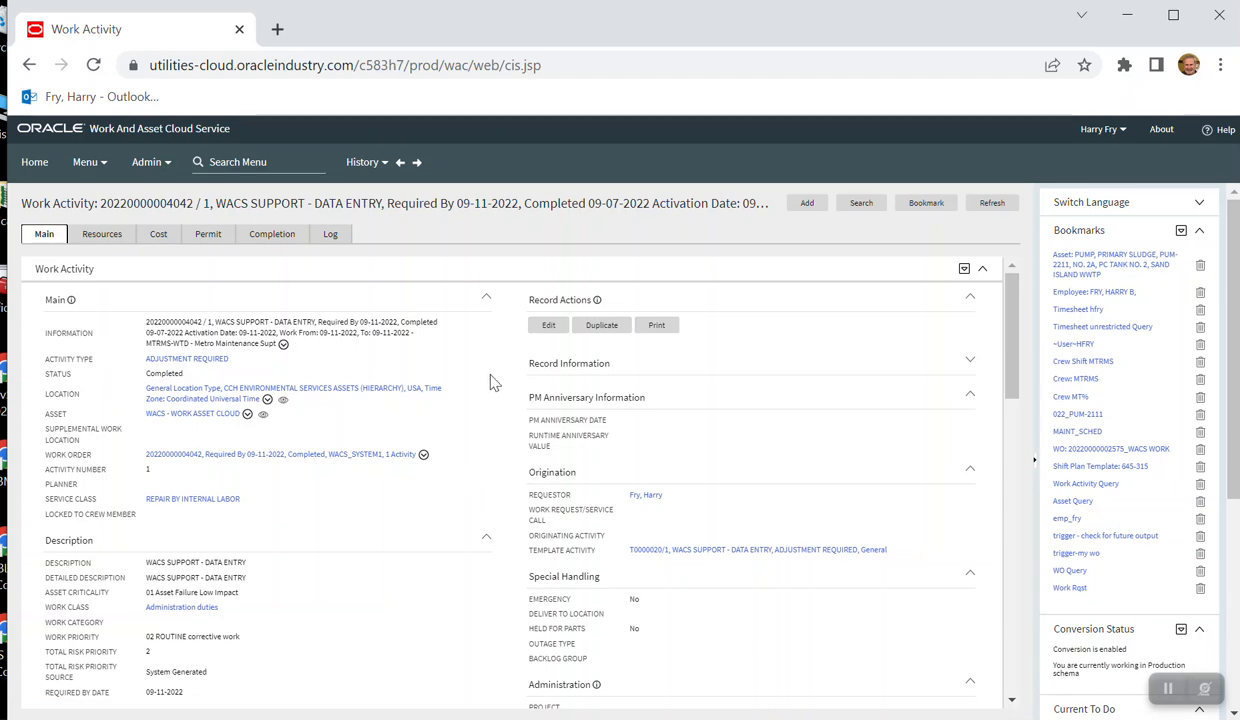
- Open the WACS - WORK ASSET CLOUD asset's maintenance records and examine its service history, maintenance trigger and activity history
{"action": "left_click", "coordinate": [193, 421]}
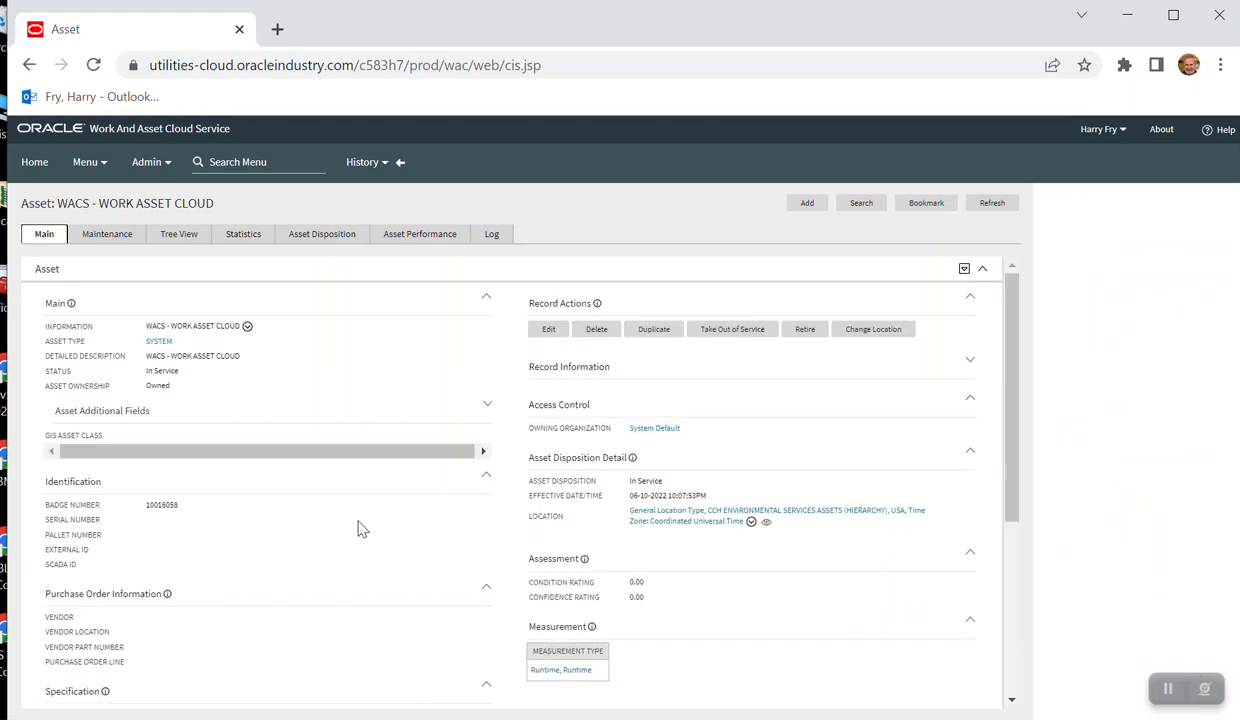
{"action": "left_click", "coordinate": [110, 237]}
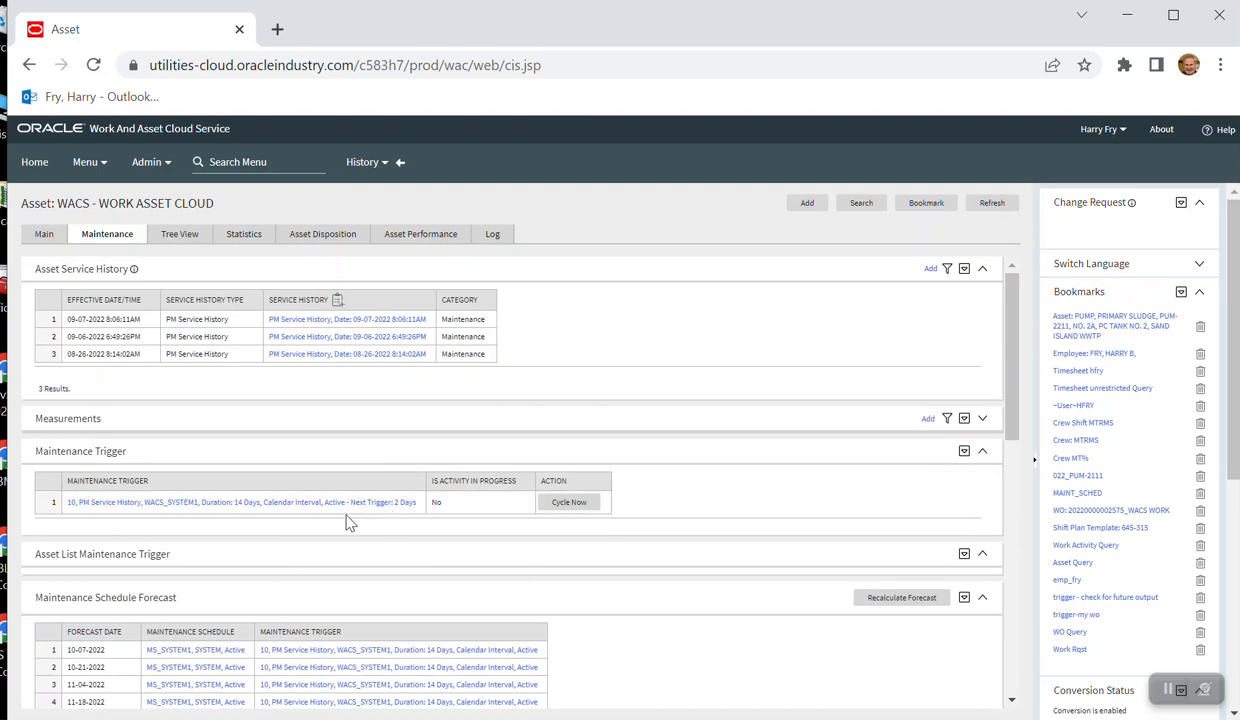
{"action": "scroll", "coordinate": [401, 587], "scroll_direction": "down", "scroll_amount": 5}
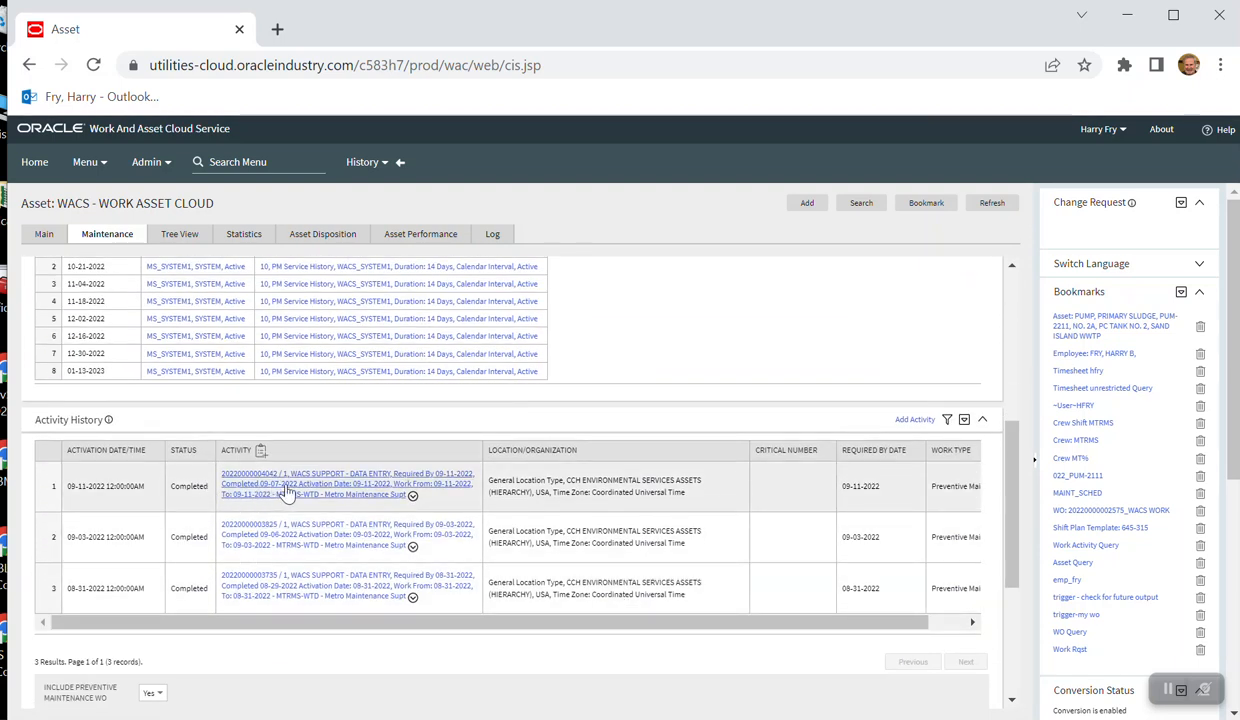
{"action": "scroll", "coordinate": [285, 487], "scroll_direction": "up", "scroll_amount": 6}
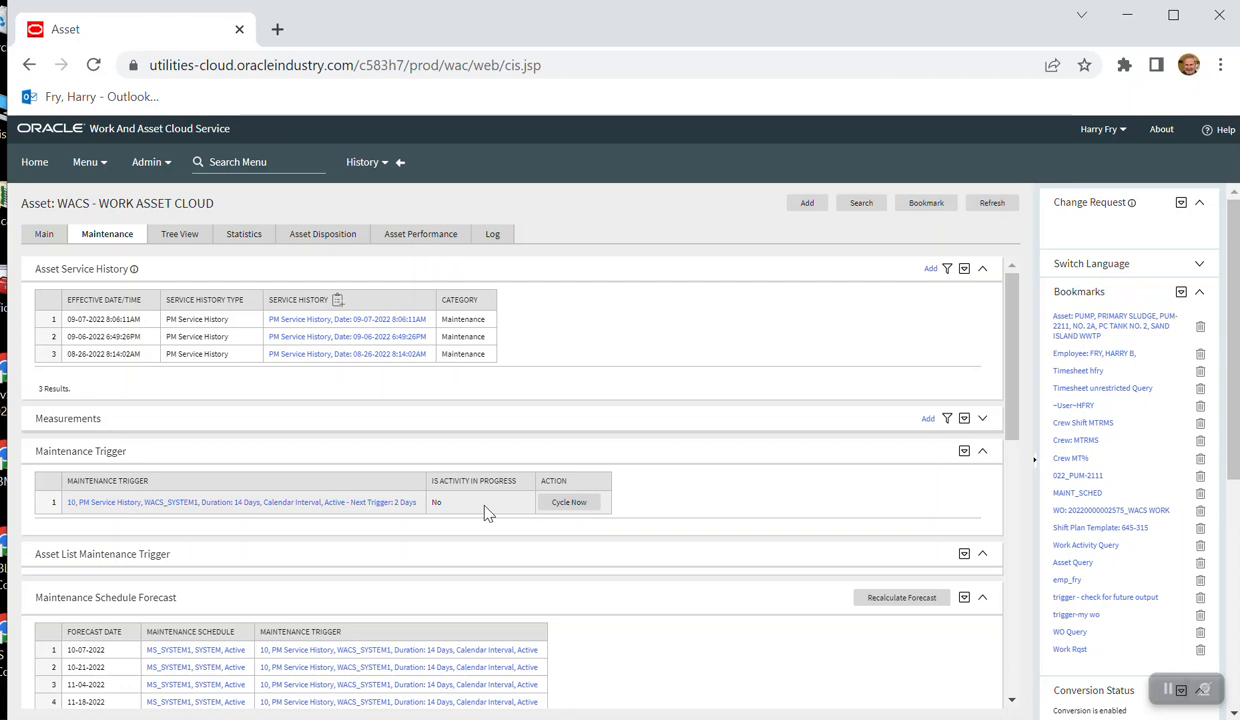
- Cycle the asset's 14-day PM Service History maintenance trigger immediately and check the activity history for the generated activity
{"action": "left_click", "coordinate": [565, 507]}
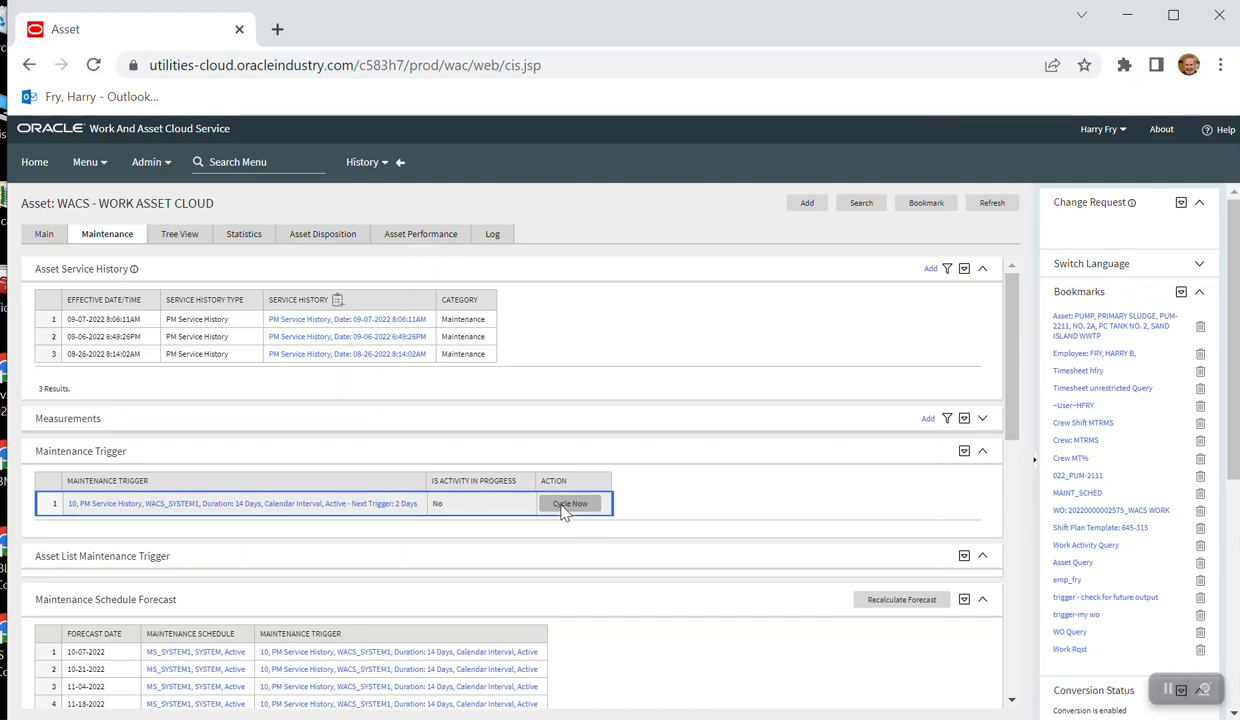
{"action": "scroll", "coordinate": [632, 578], "scroll_direction": "down", "scroll_amount": 3}
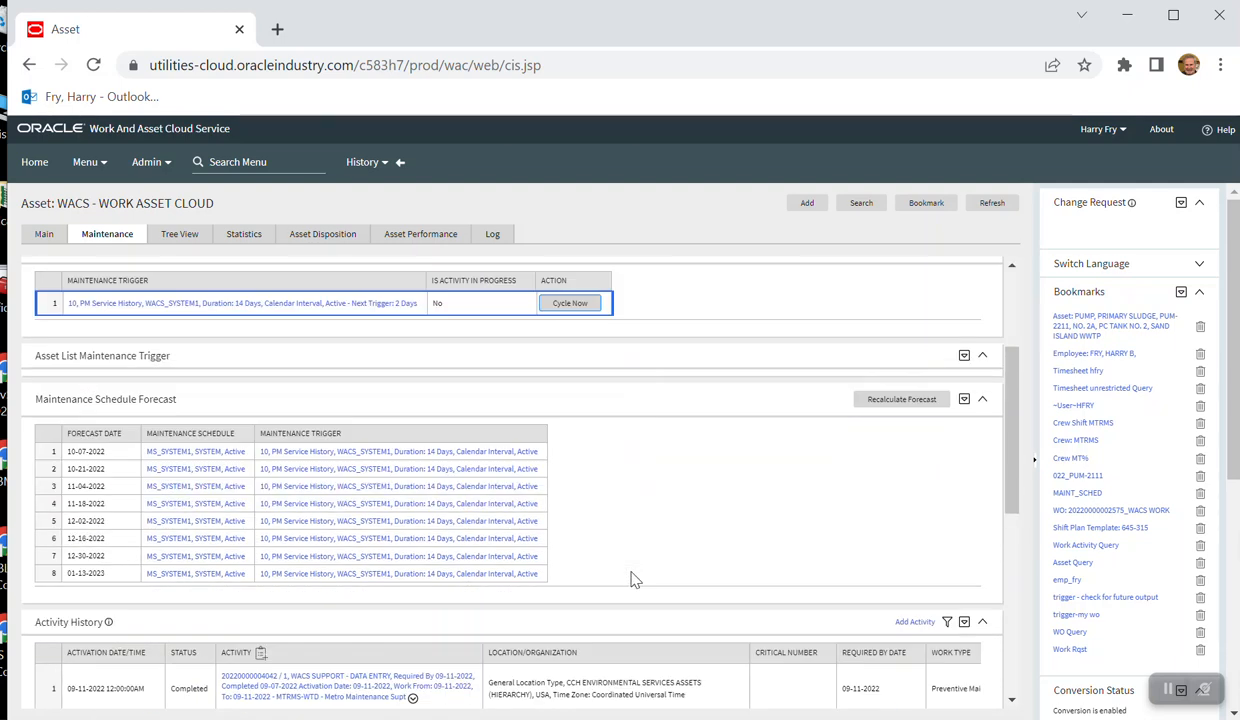
{"action": "scroll", "coordinate": [632, 578], "scroll_direction": "down", "scroll_amount": 2}
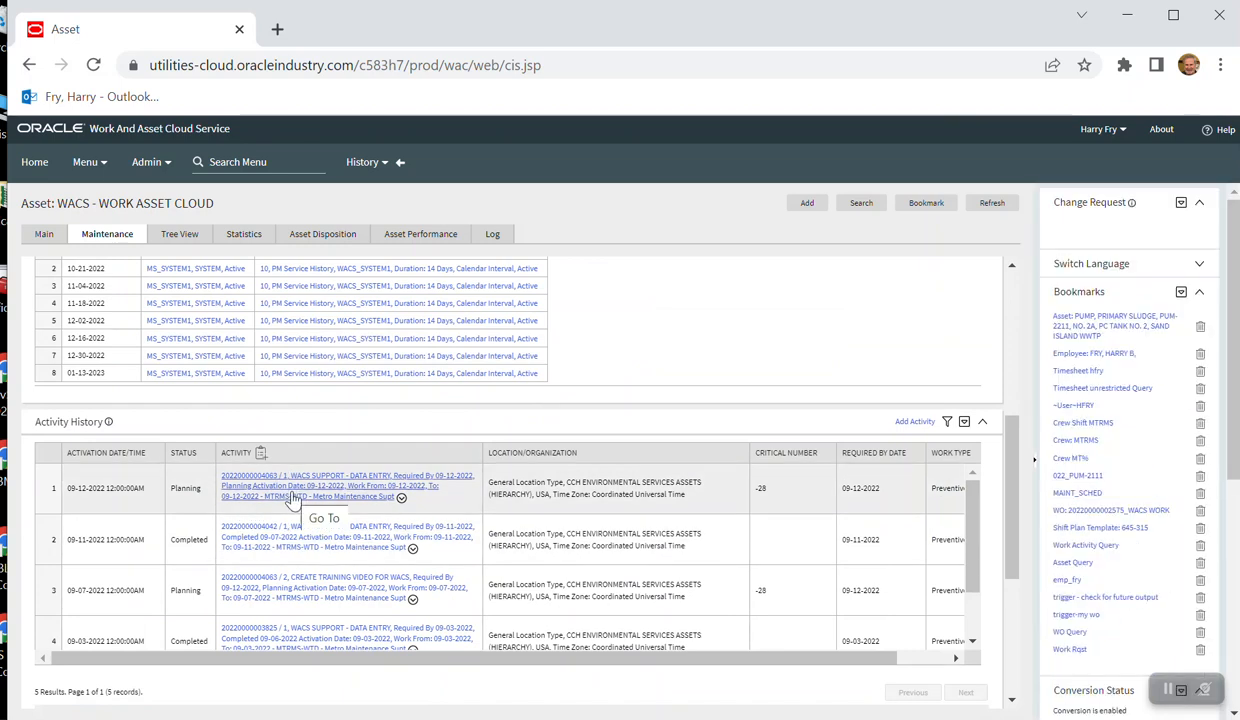
{"action": "scroll", "coordinate": [560, 376], "scroll_direction": "up", "scroll_amount": 5}
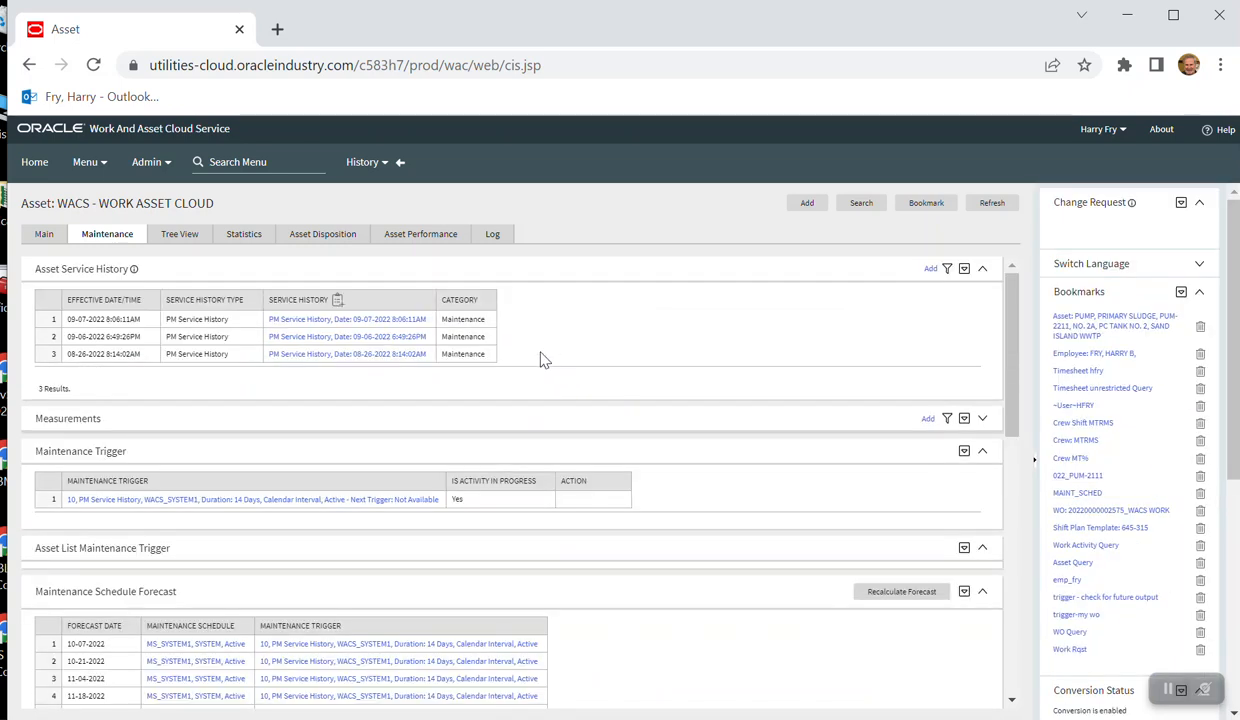